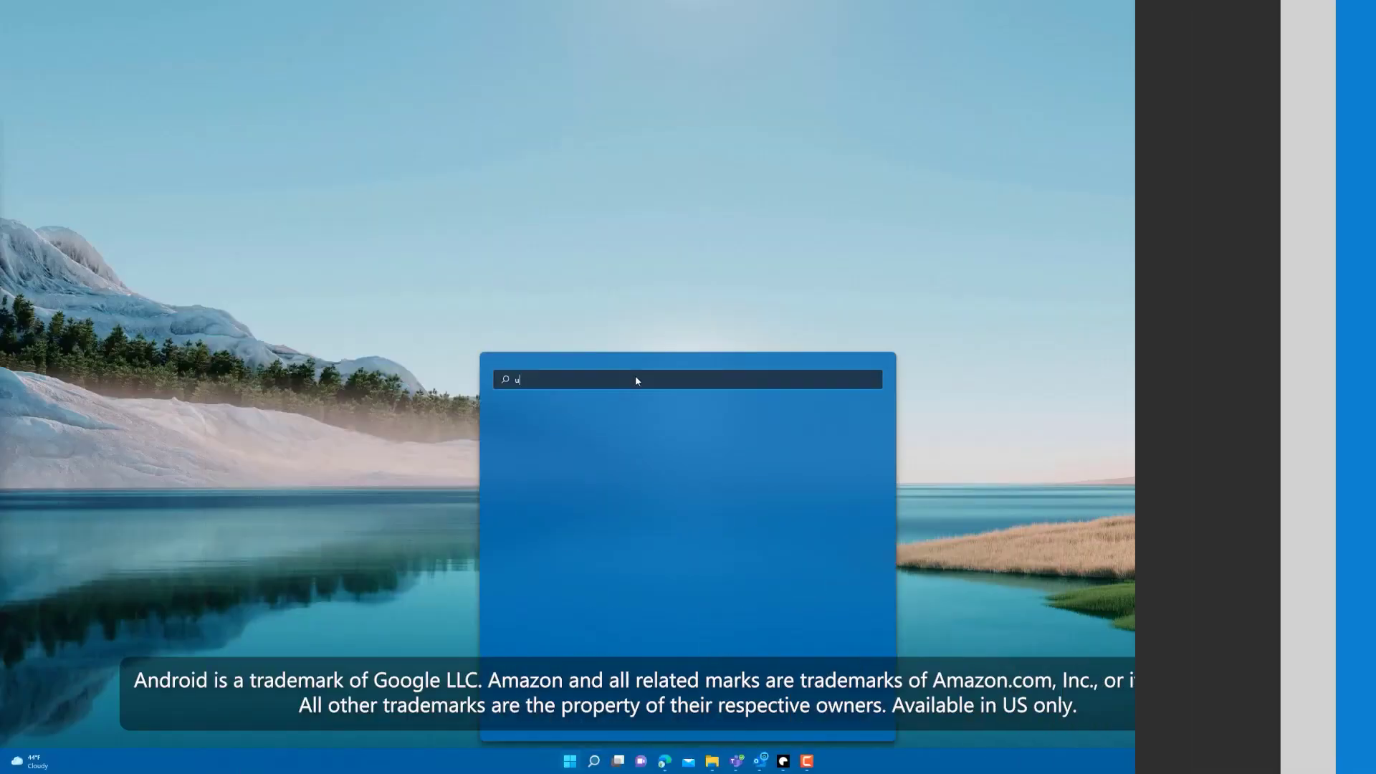
Check Windows Update, then launch Microsoft Store and visit its Library updates page.
click(573, 507)
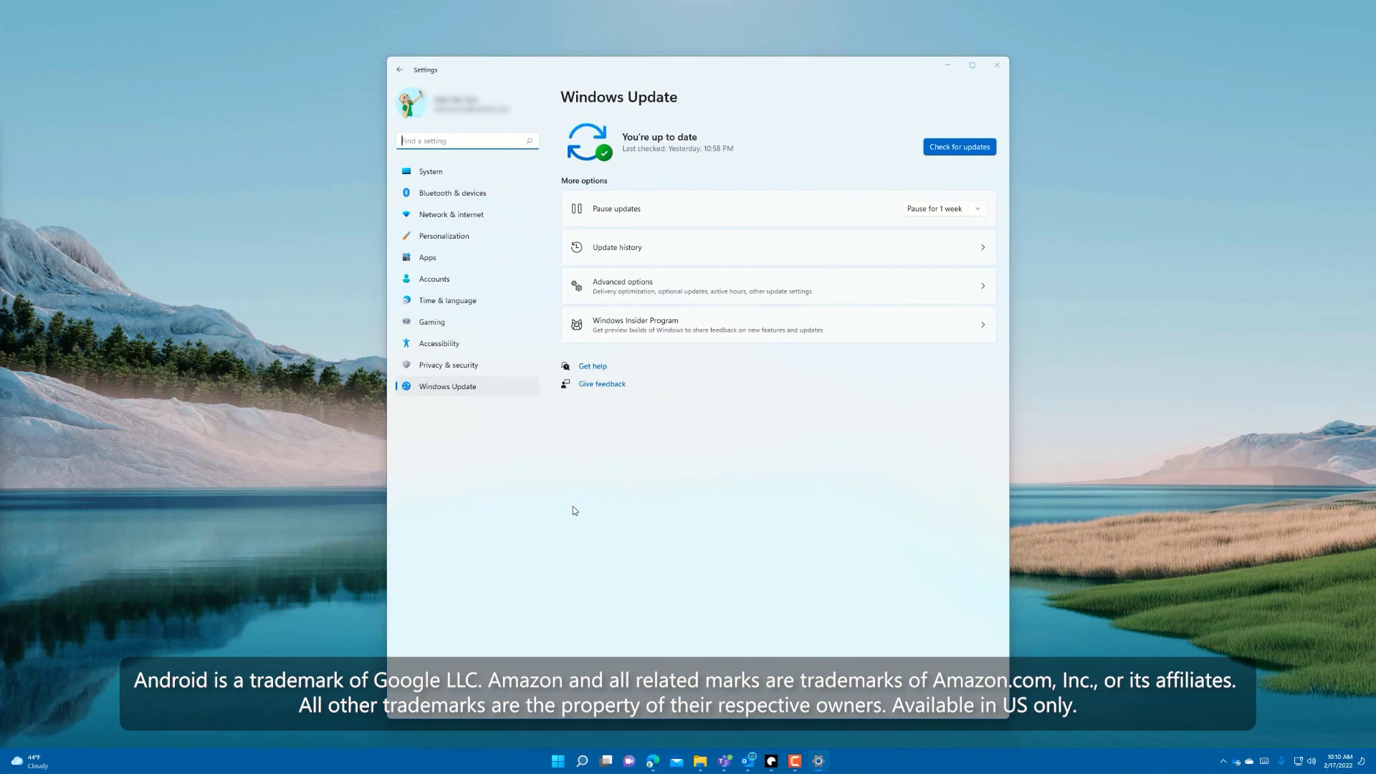
key(super)
text(store)
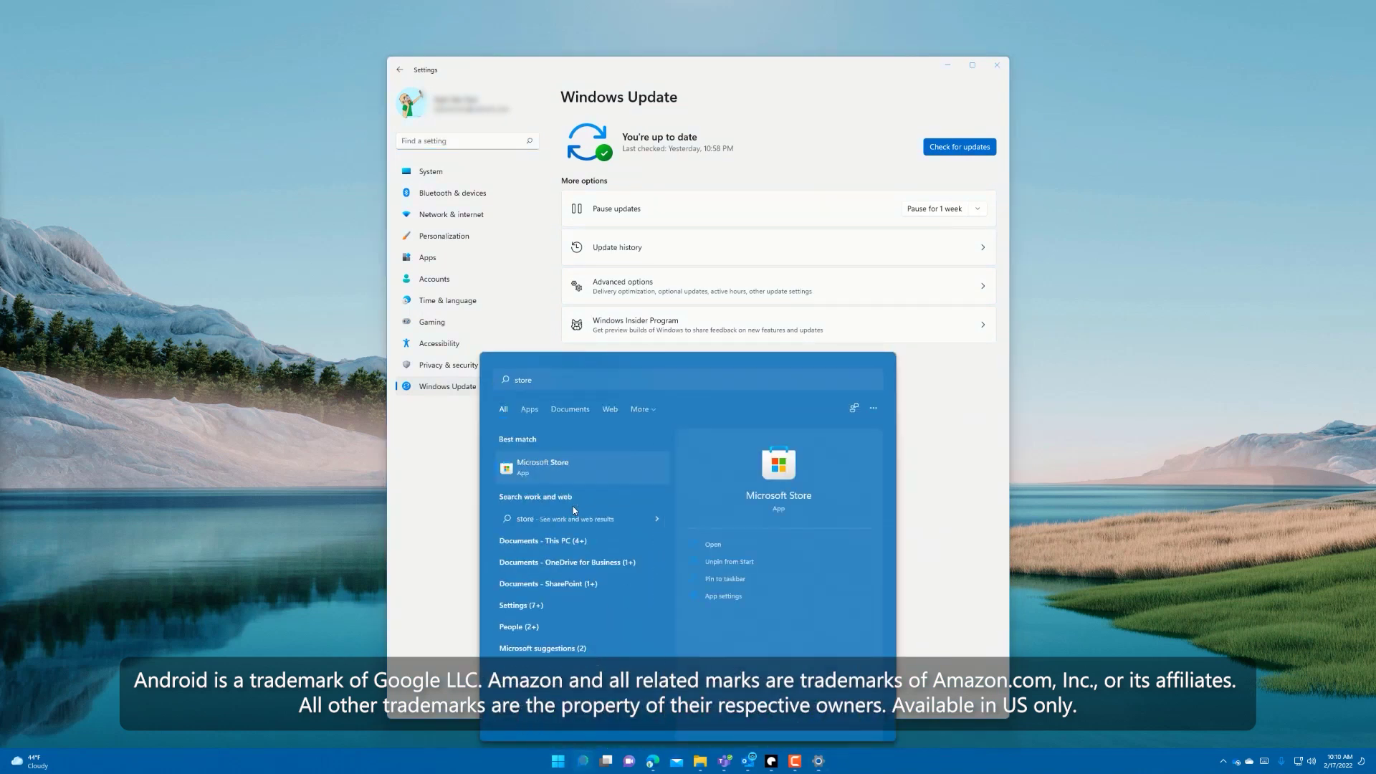
key(Return)
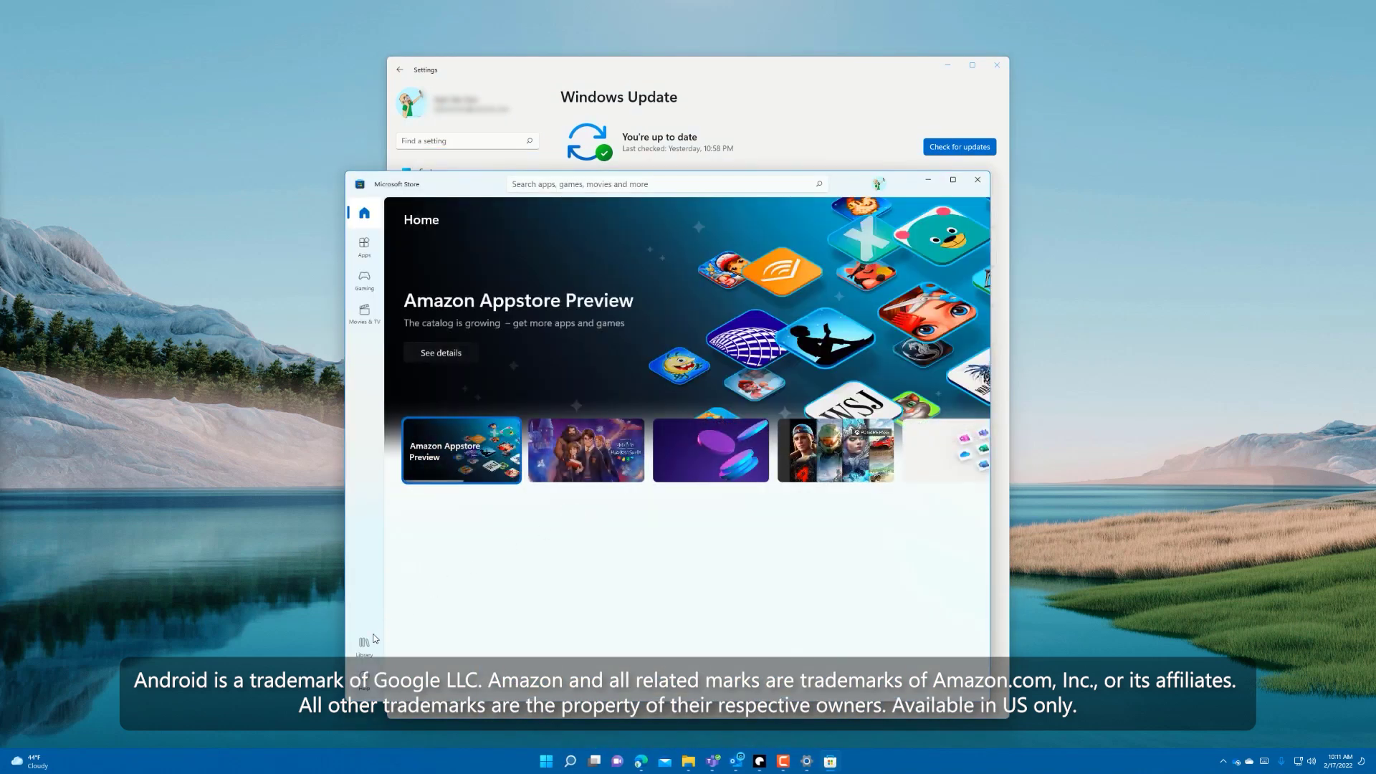
click(364, 644)
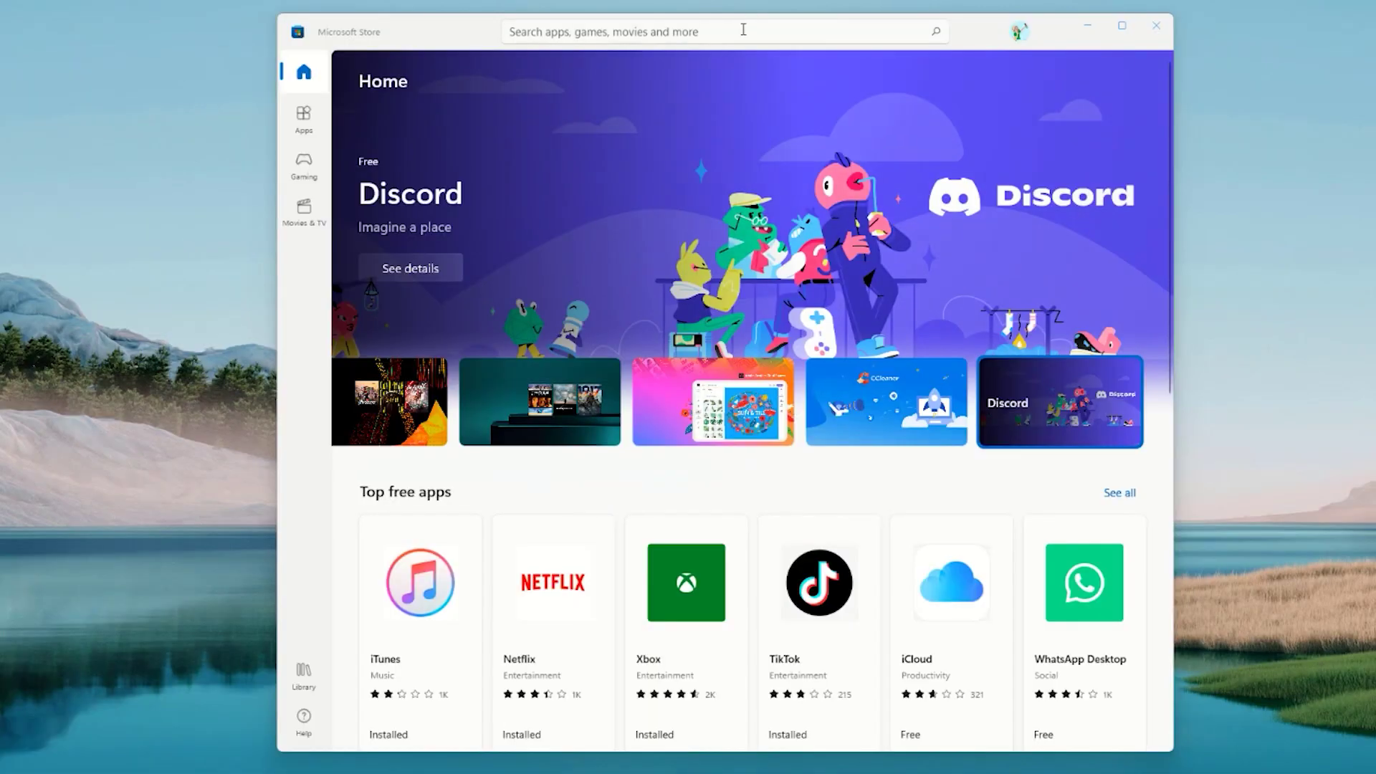
Run a Store search for 'android' and pick the Kindle for Android result.
click(742, 31)
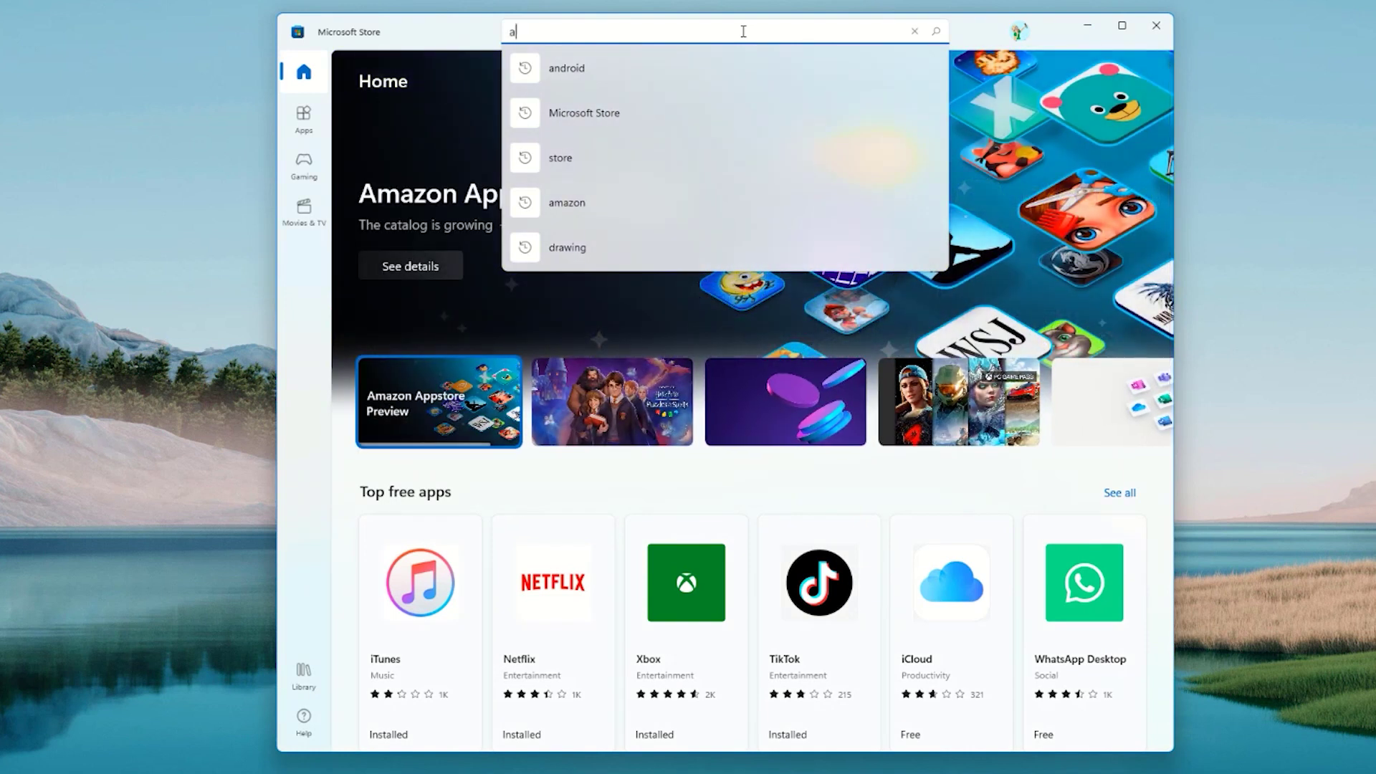
text(ndroid)
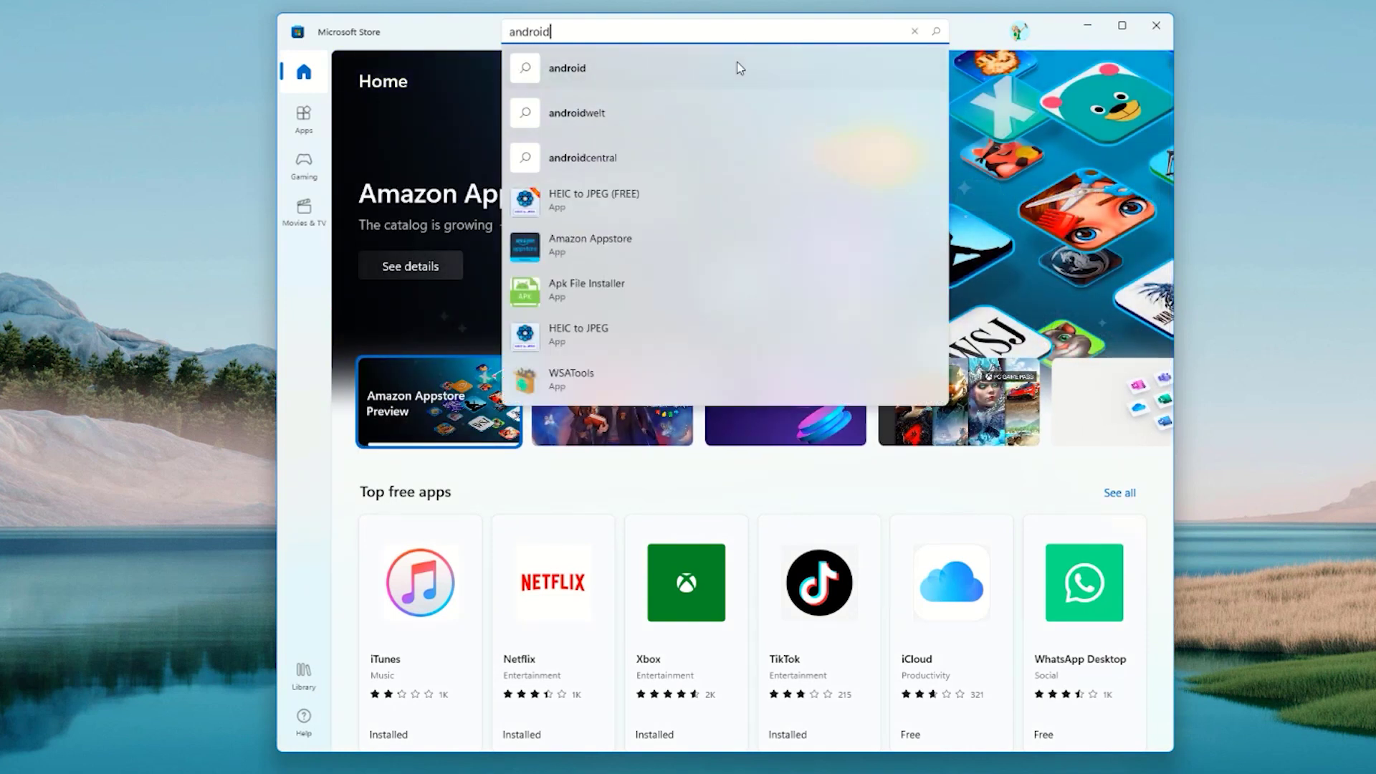
key(Return)
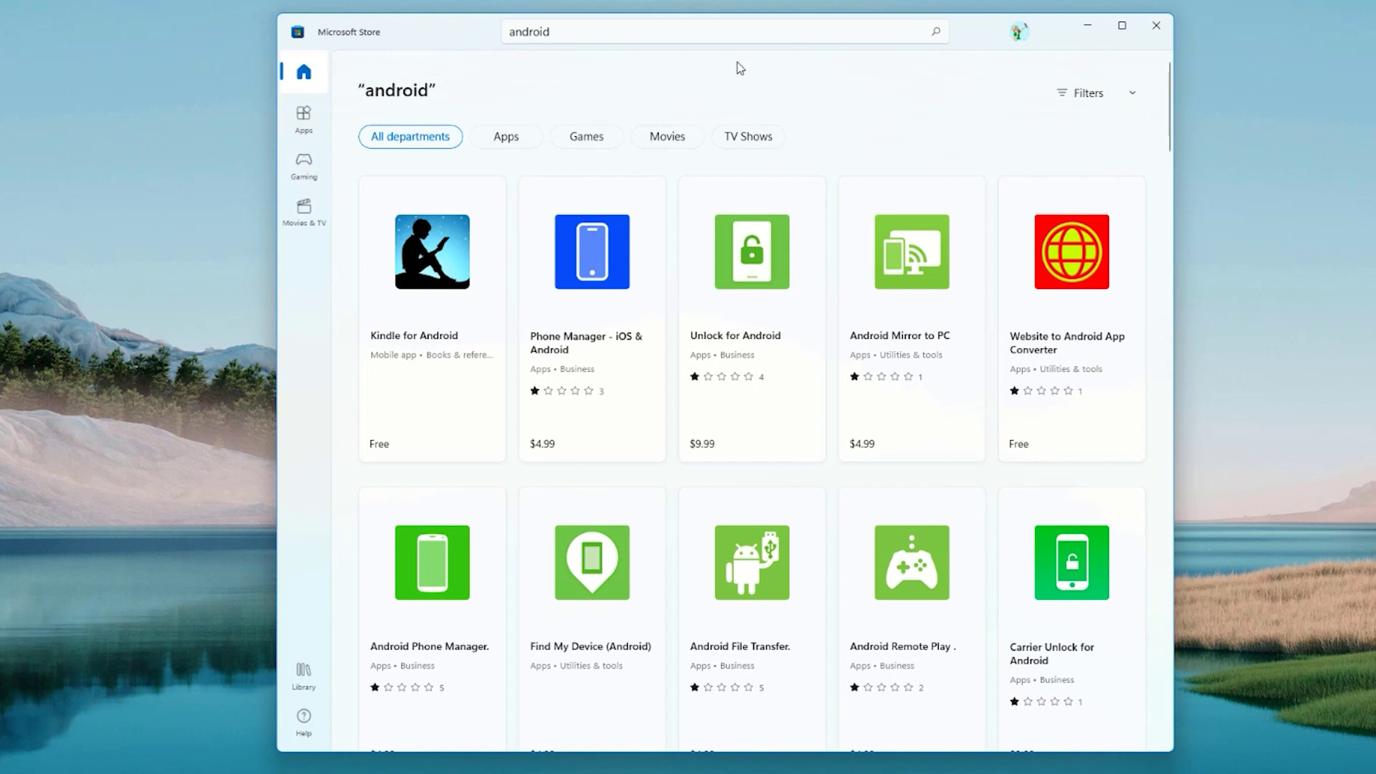
click(433, 259)
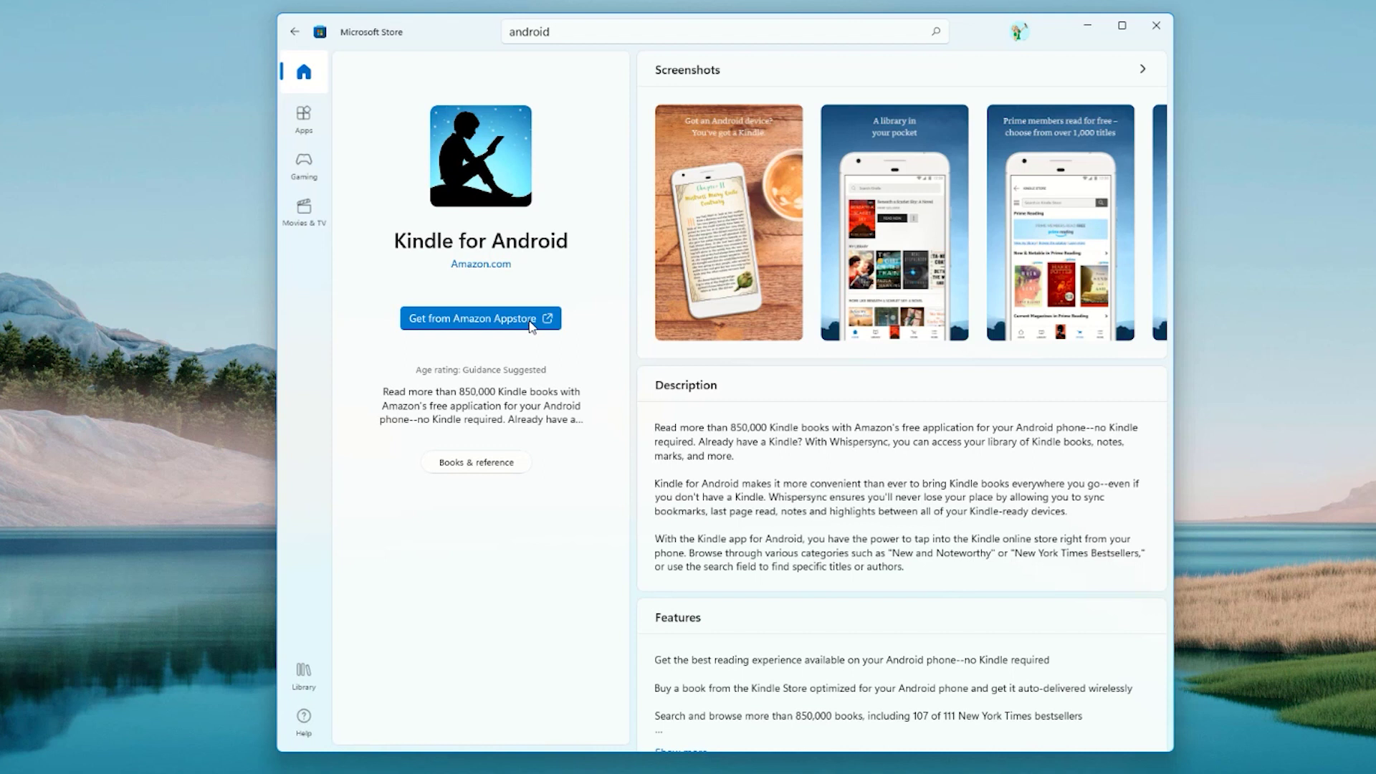
Get Kindle from Amazon Appstore and finish the four-step setup, downloading Windows Subsystem for Android.
click(531, 321)
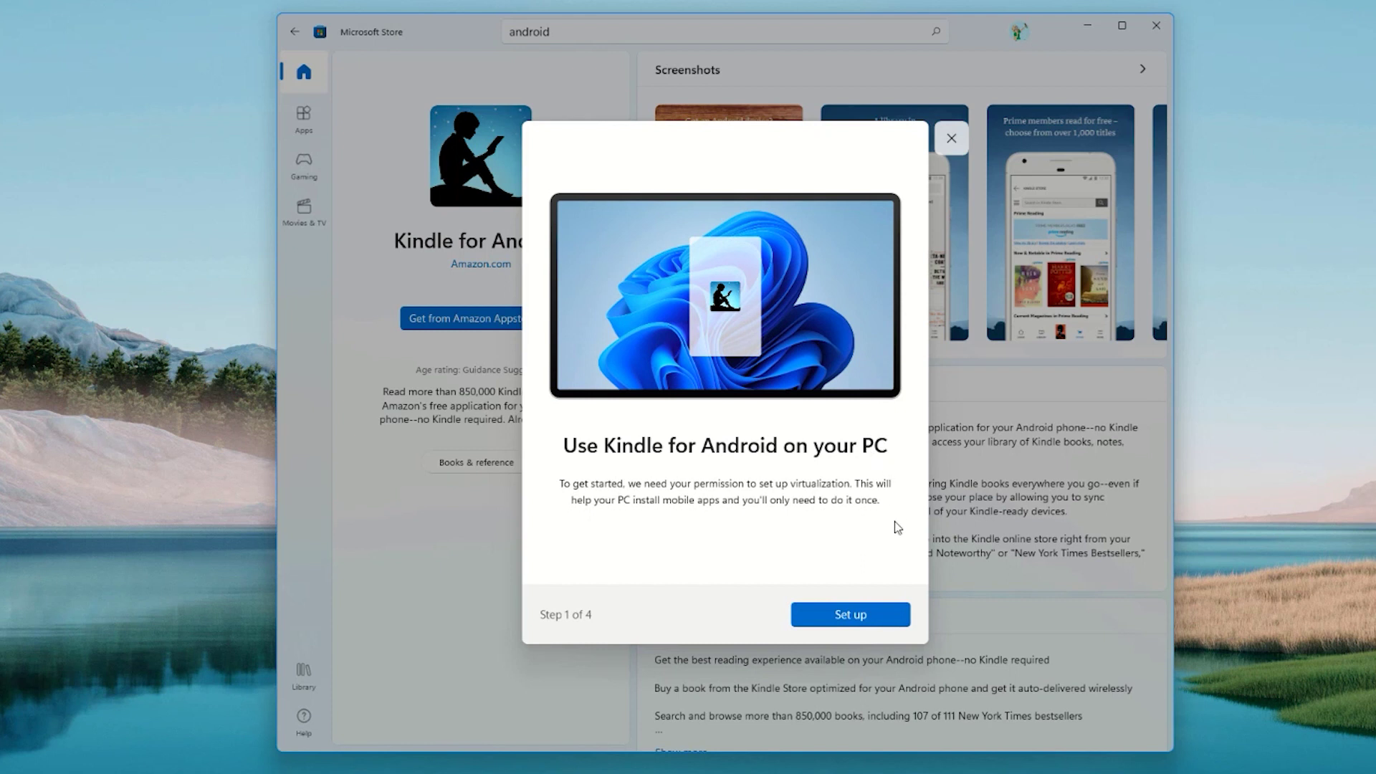
click(867, 609)
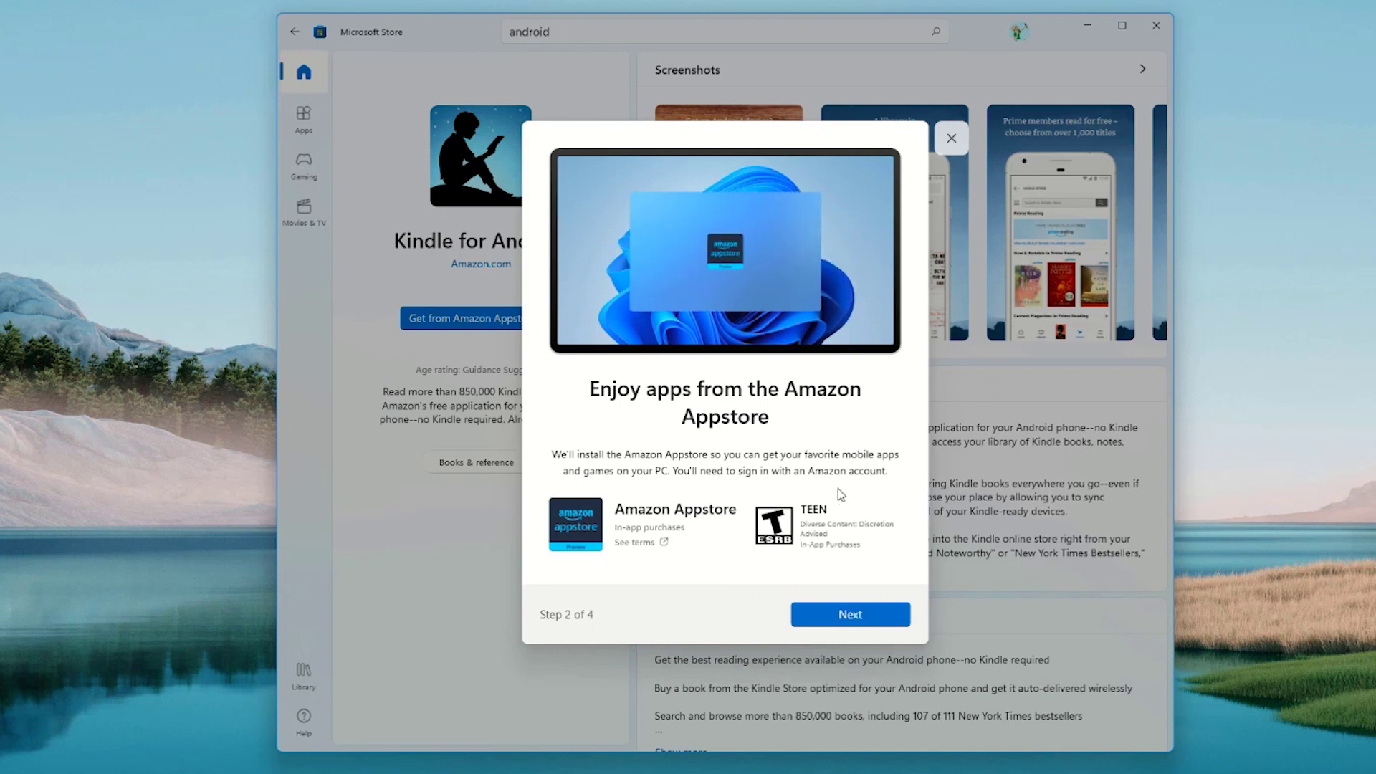
click(861, 613)
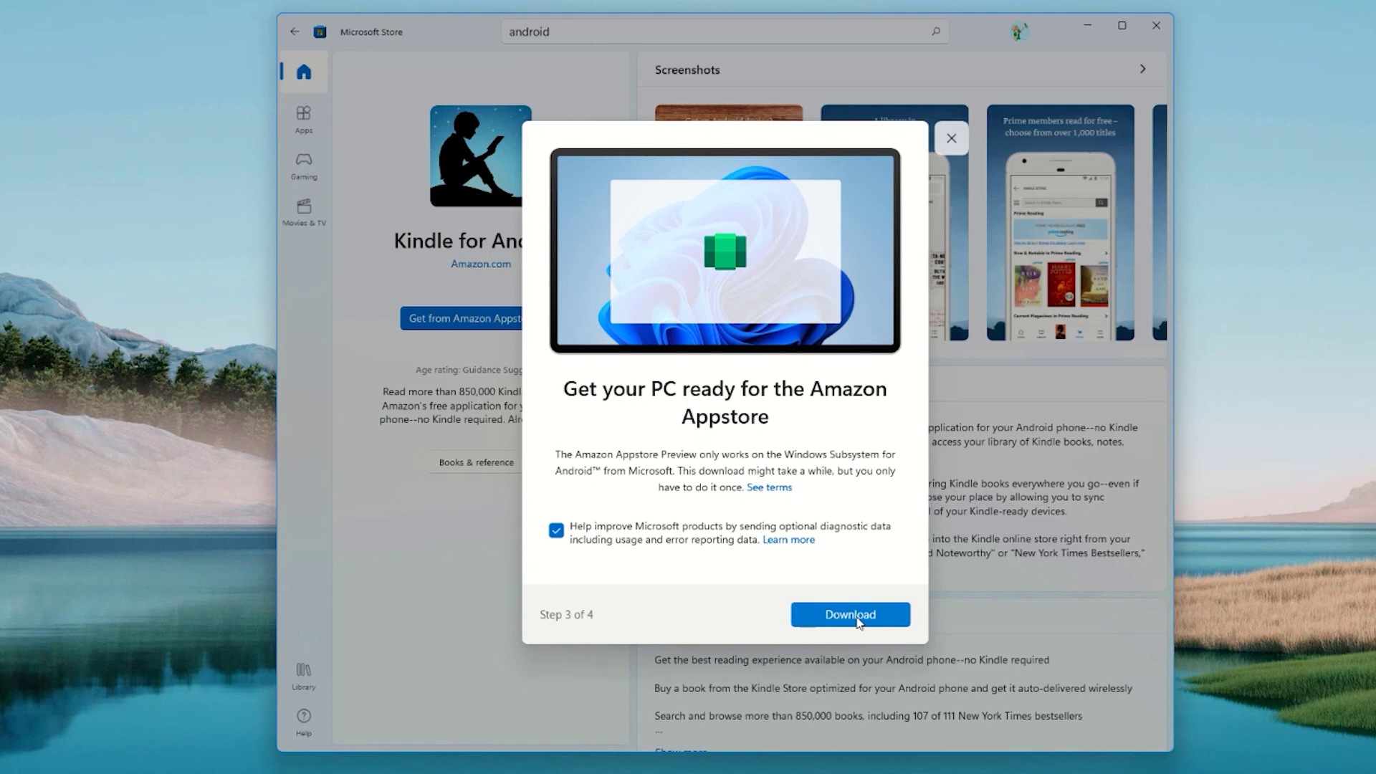
click(859, 618)
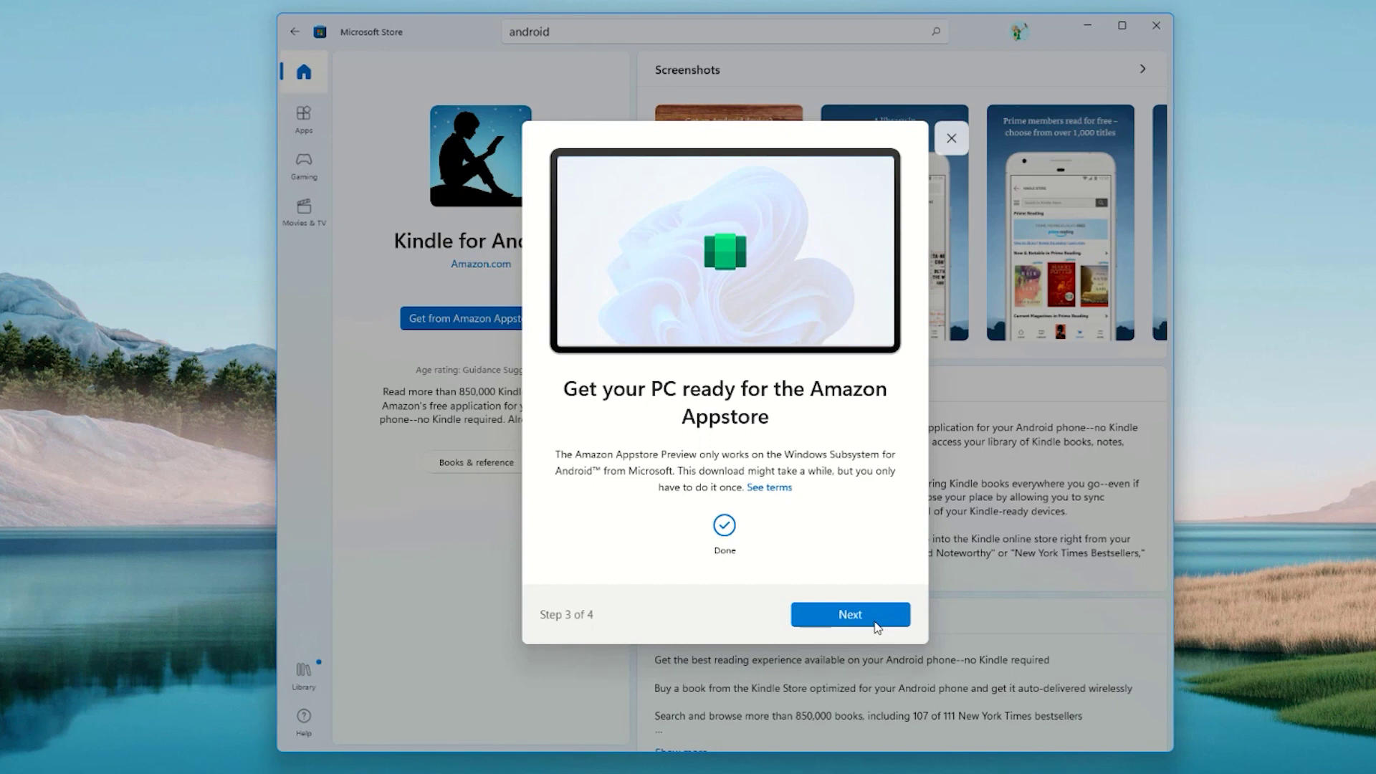
click(877, 626)
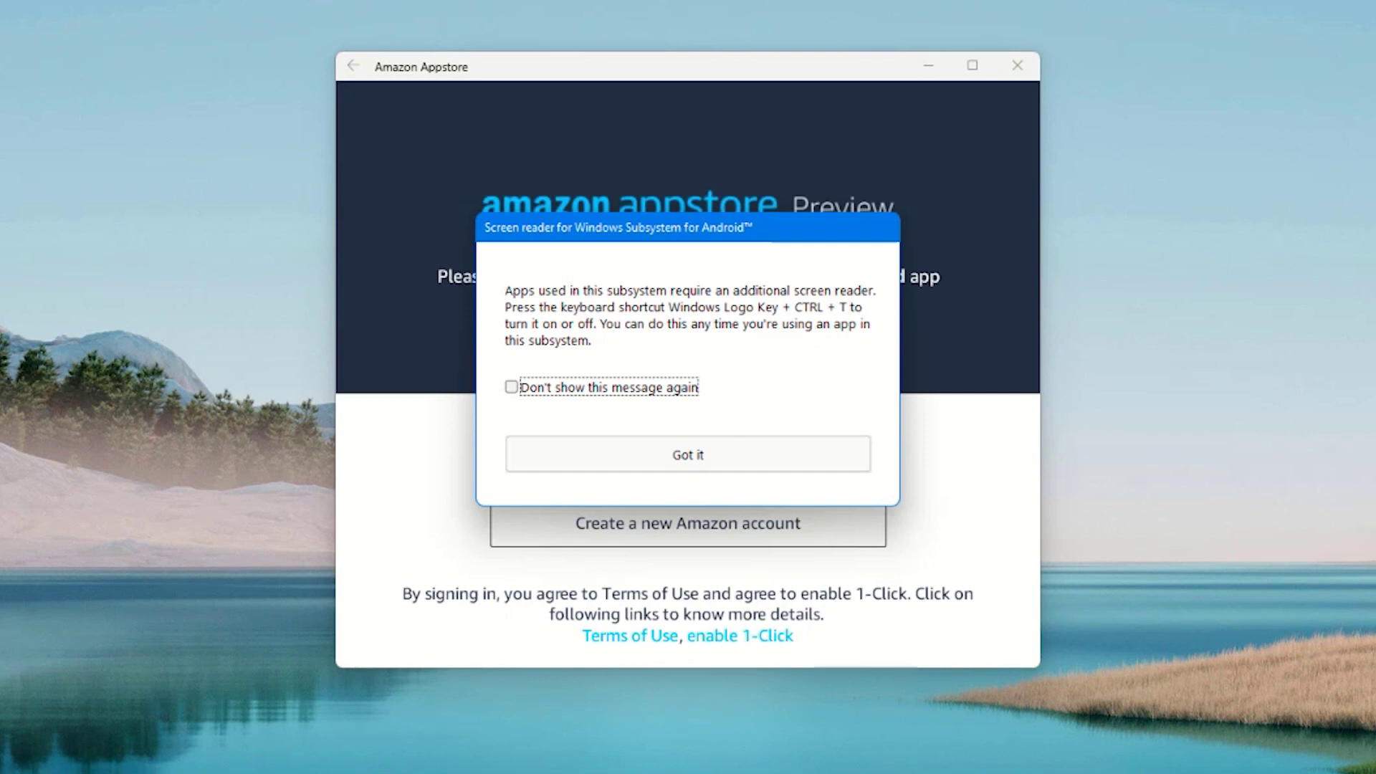
Dismiss the screen reader notice and sign in as an existing Amazon customer.
click(694, 452)
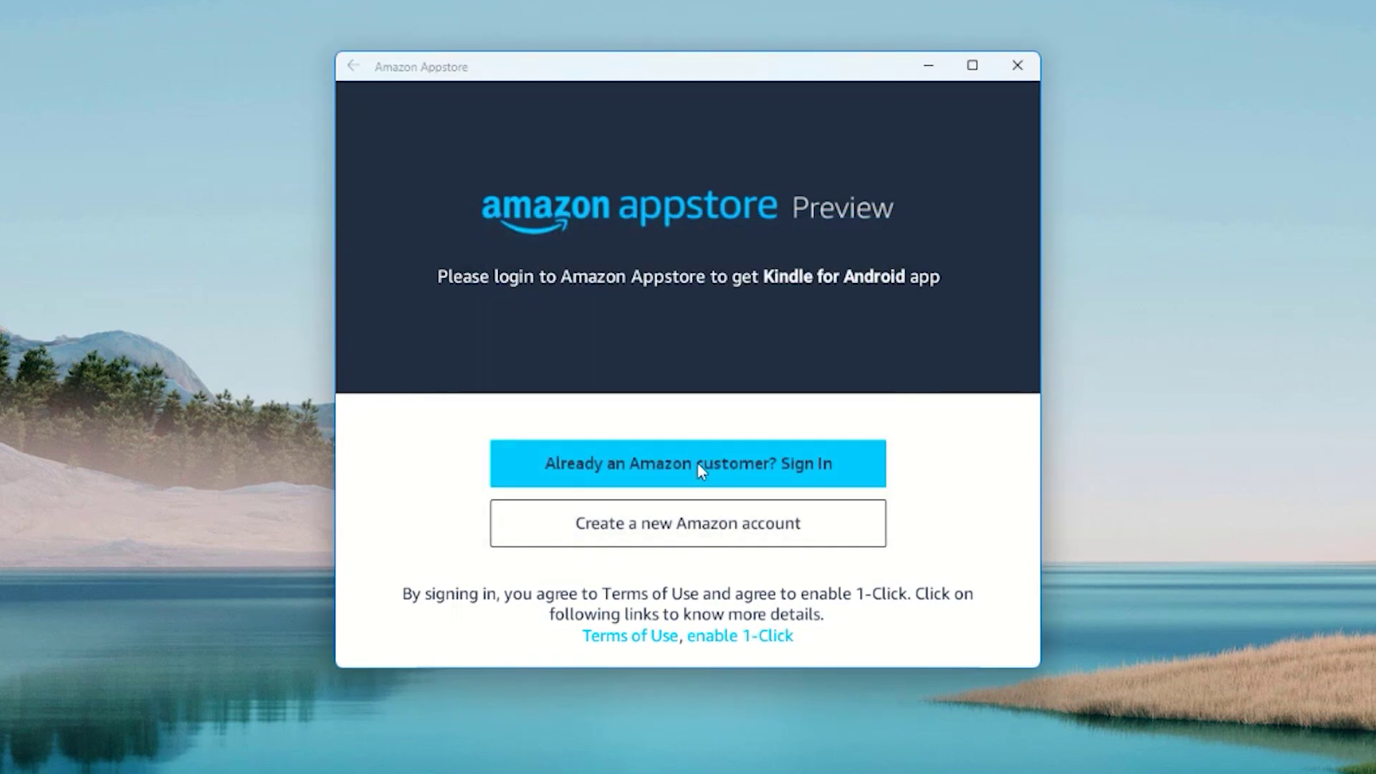
click(698, 463)
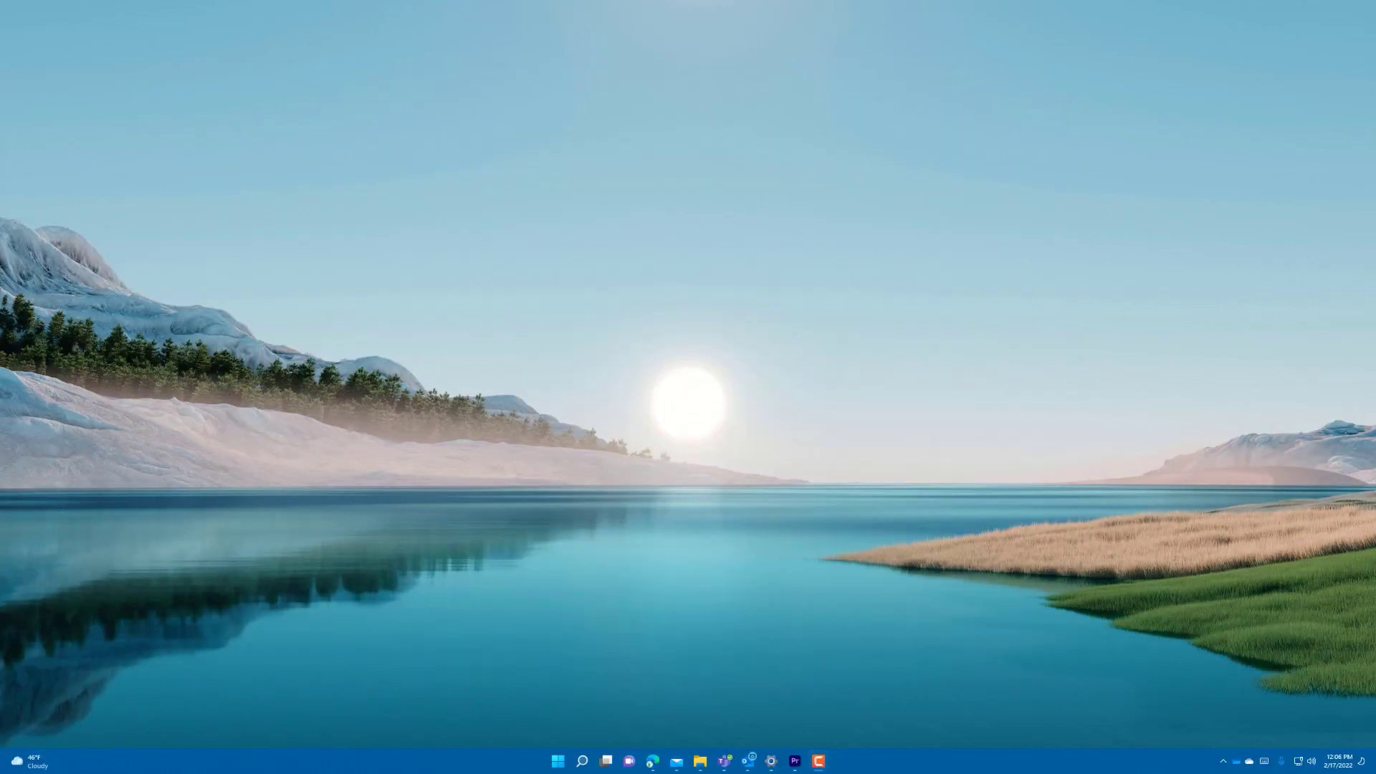
Launch the Files browser from Windows Subsystem for Android Settings, showing the empty Downloads folder.
key(super)
text(windows)
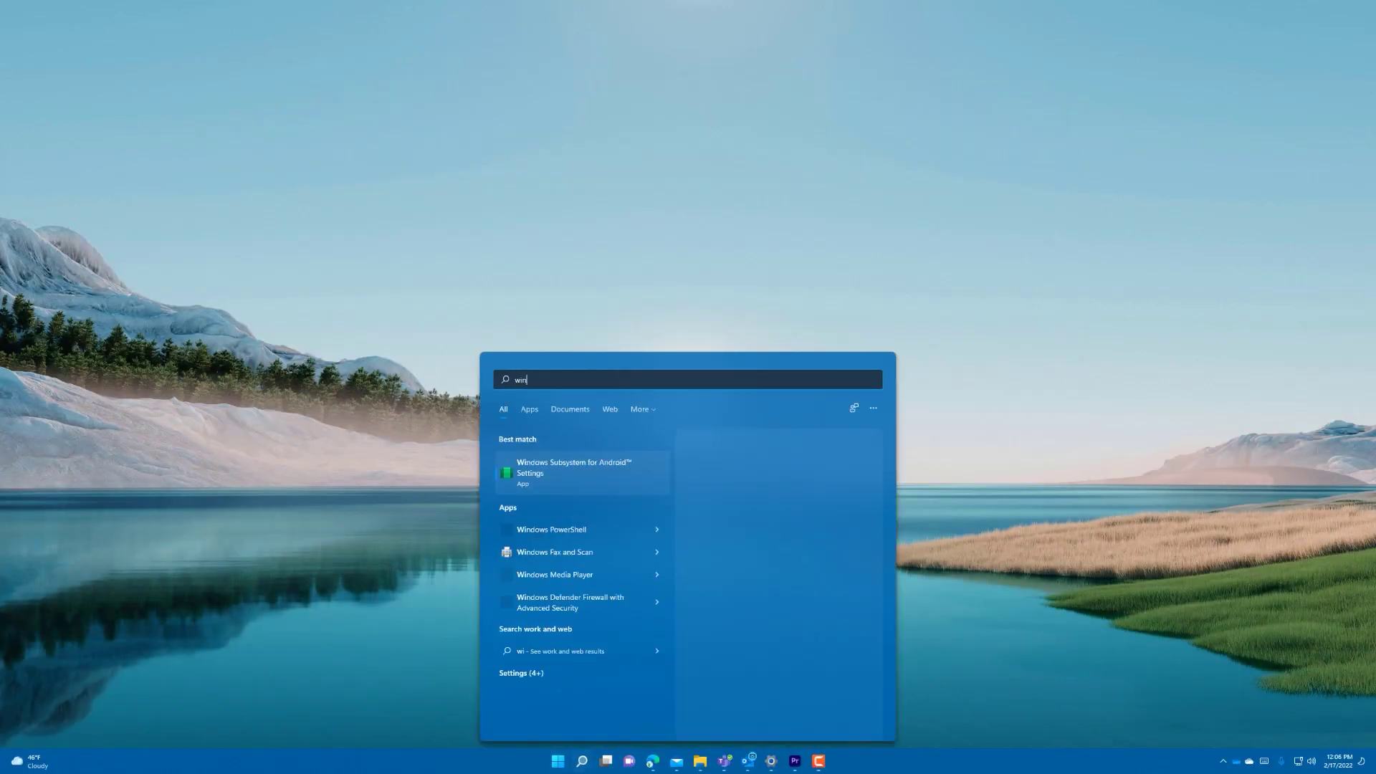
click(560, 508)
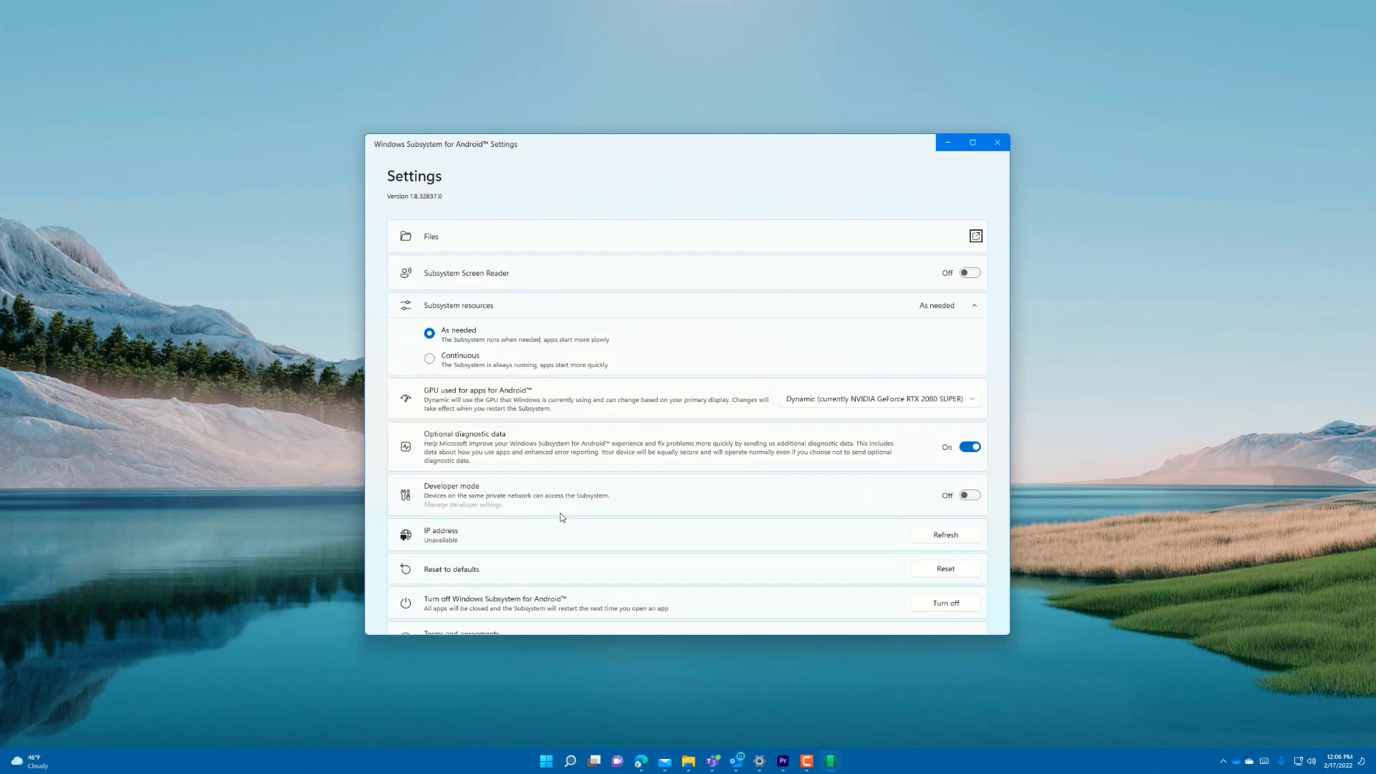
click(978, 237)
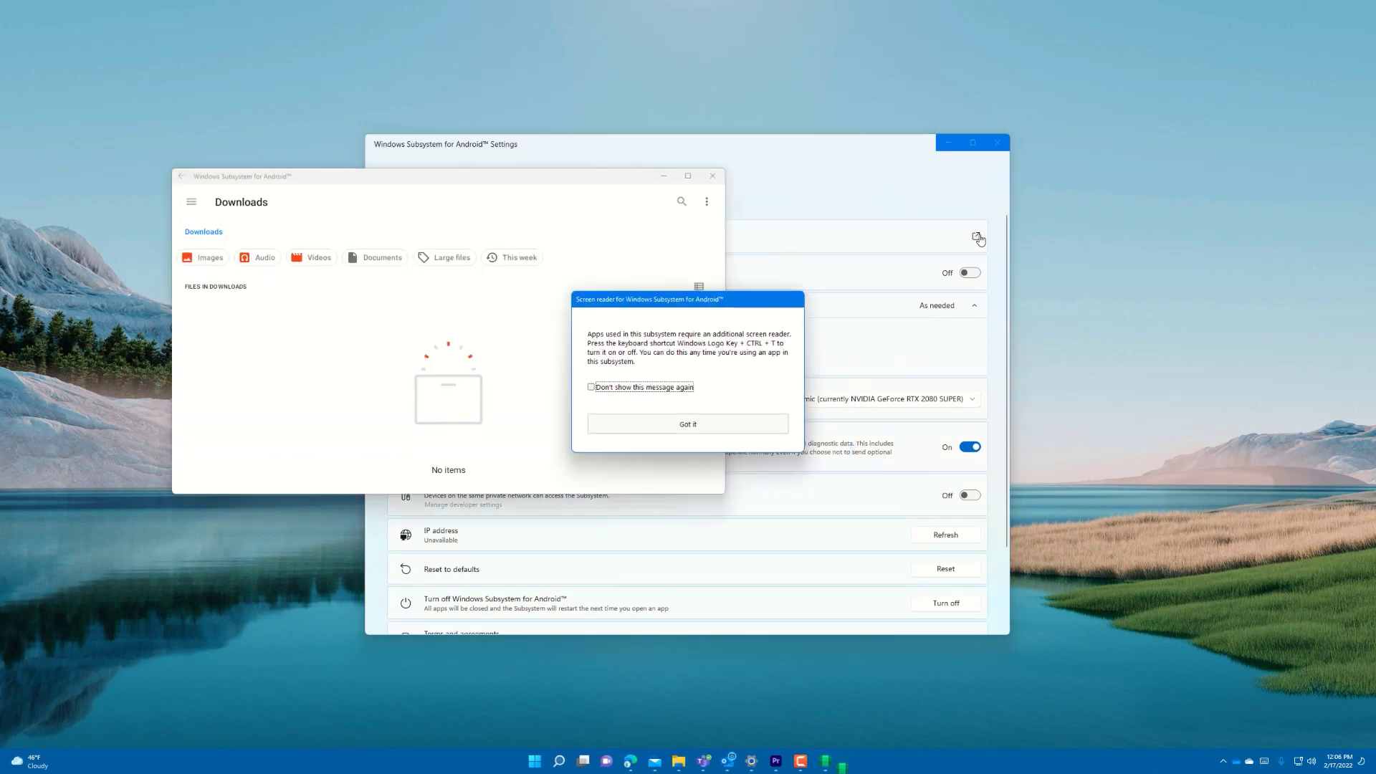
click(682, 428)
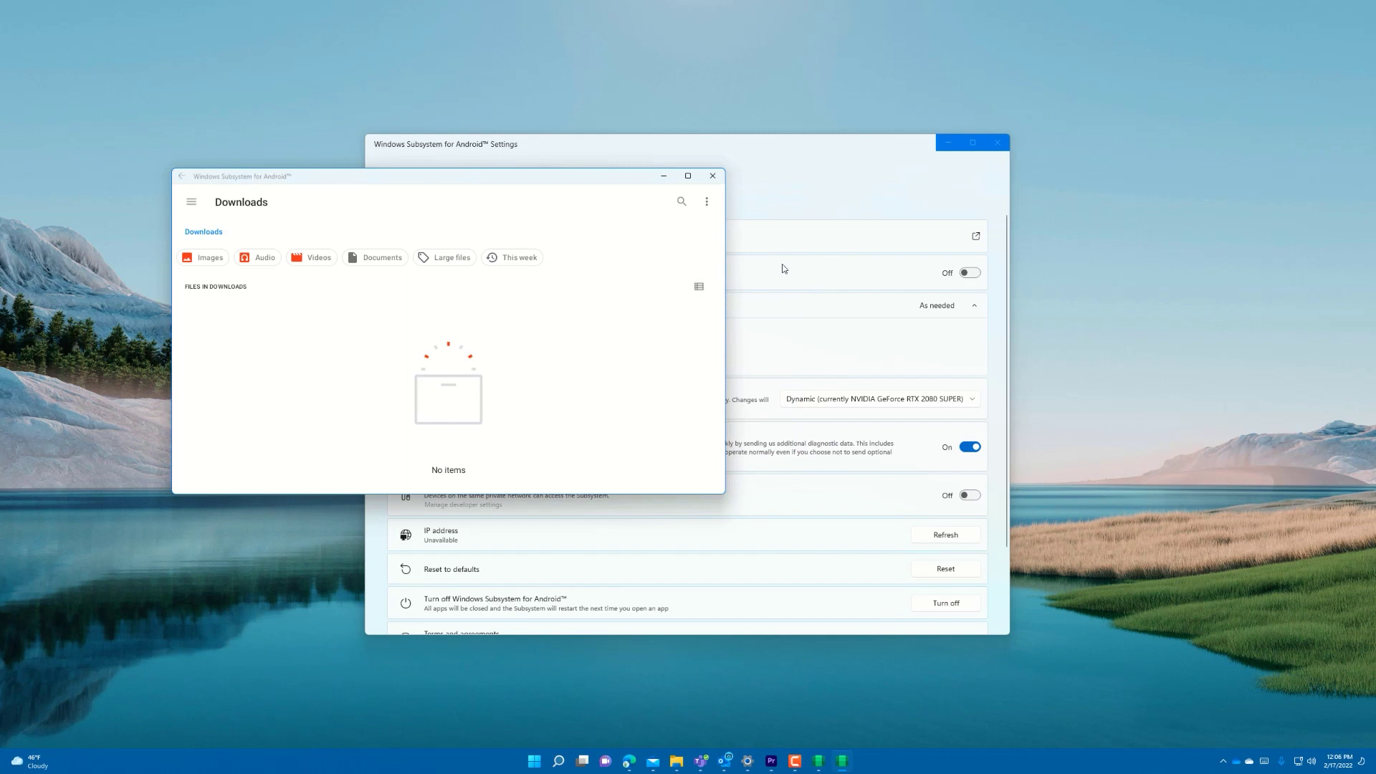
click(836, 201)
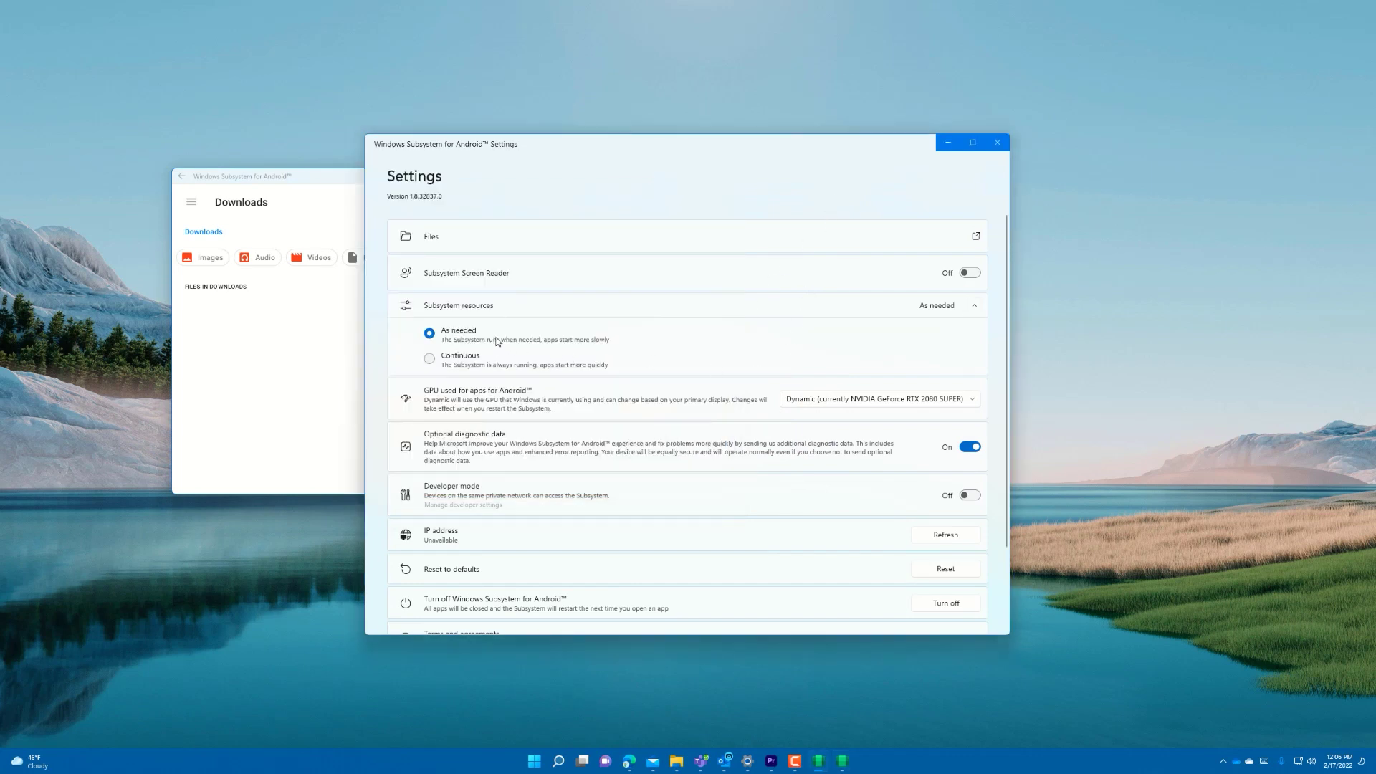